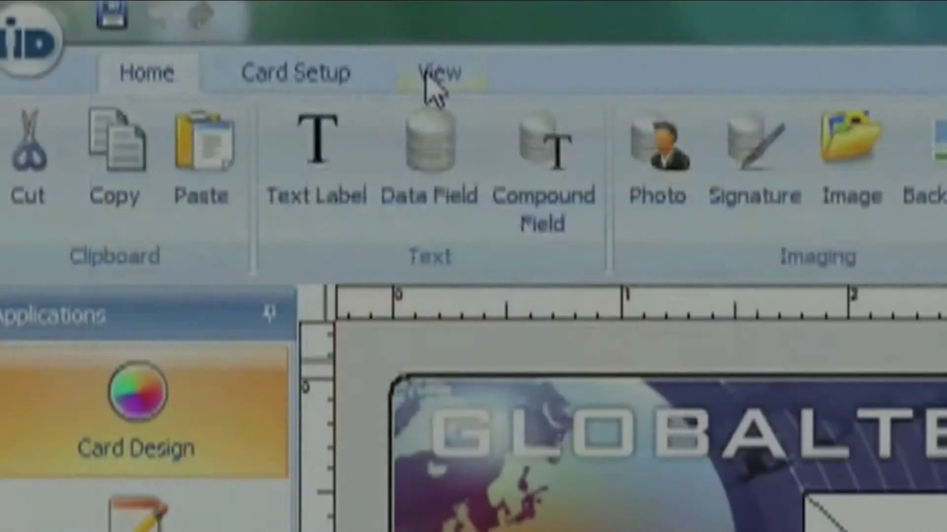
Browse the View and Card Setup ribbons, then return to Home and start a Data Field
left_click(368, 23)
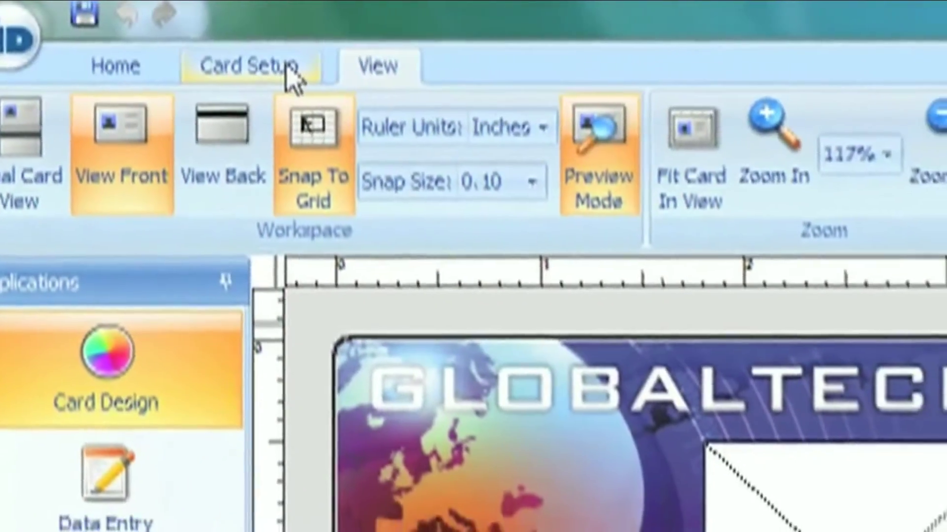
left_click(337, 77)
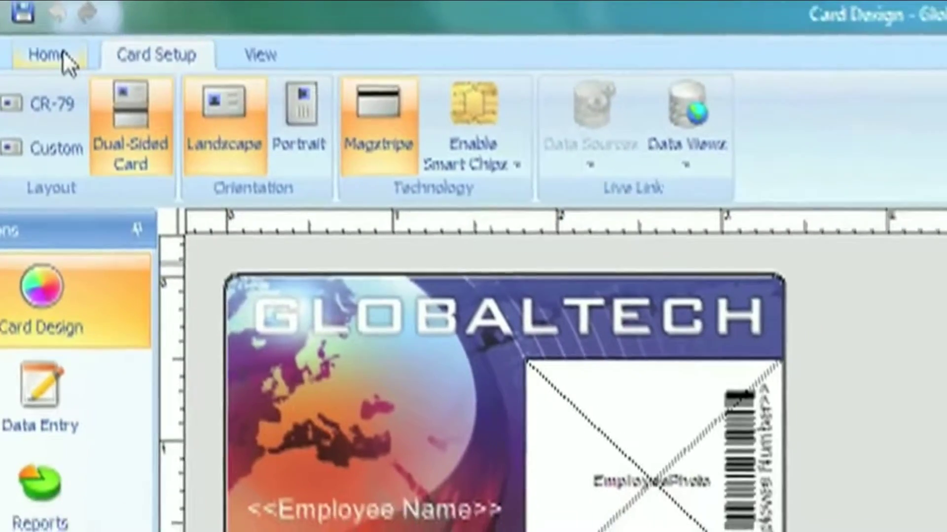
left_click(102, 63)
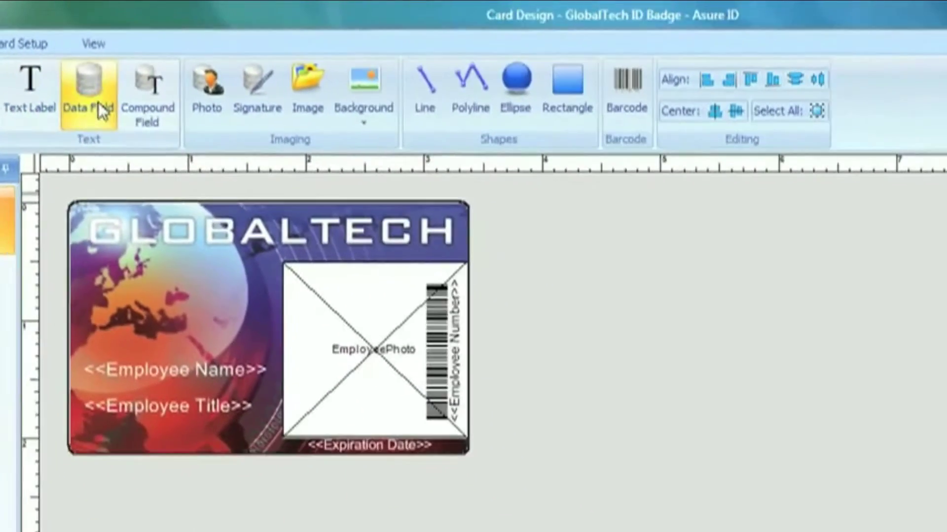
left_click(101, 111)
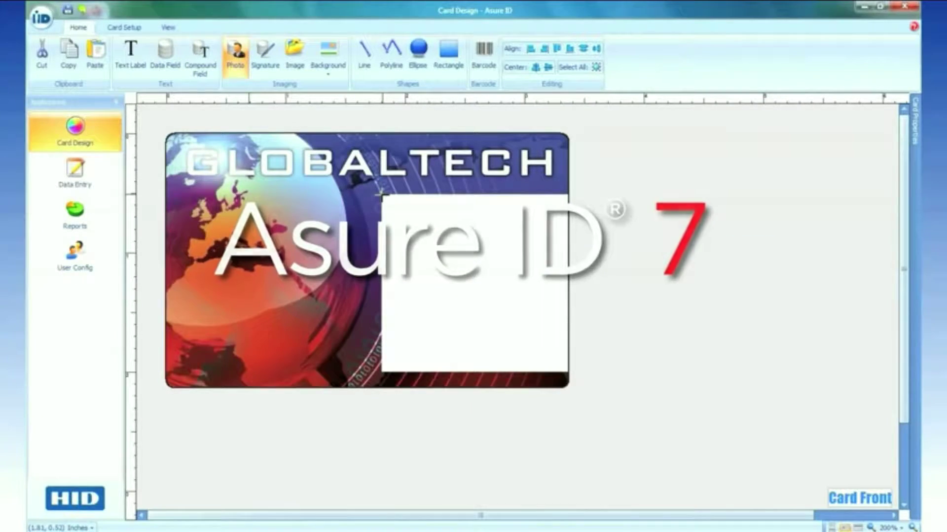
Draw the photo box across the right half of the GlobalTech card
left_click_drag(381, 194, 515, 309)
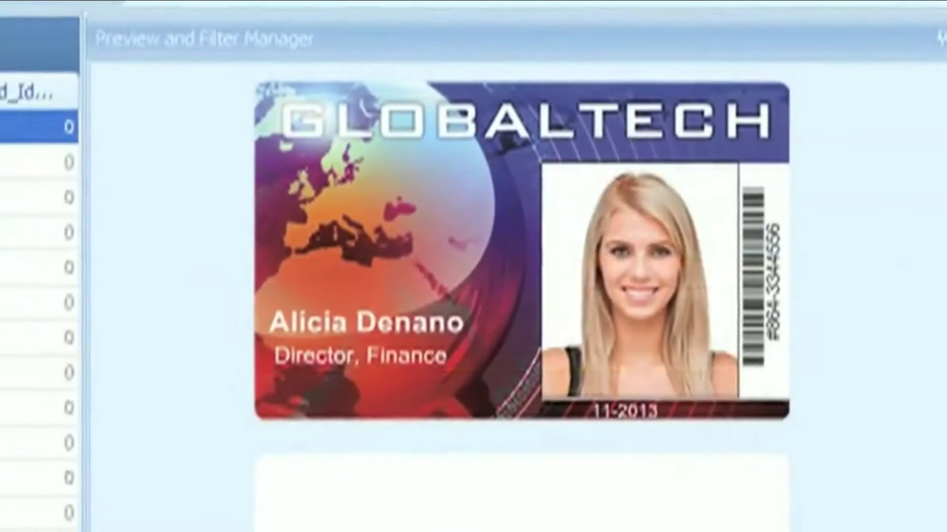
Preview the badge for eight successive employee records in the Data Entry grid
left_click(64, 159)
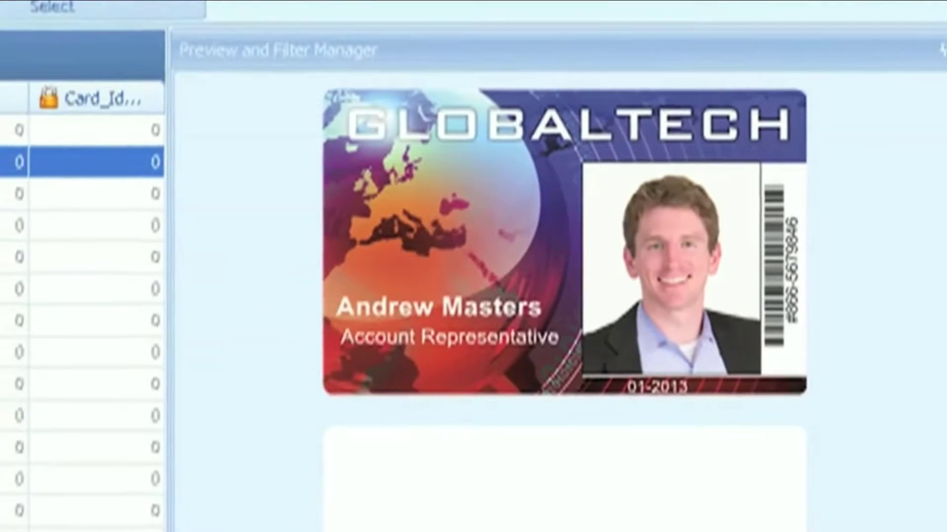
left_click(74, 195)
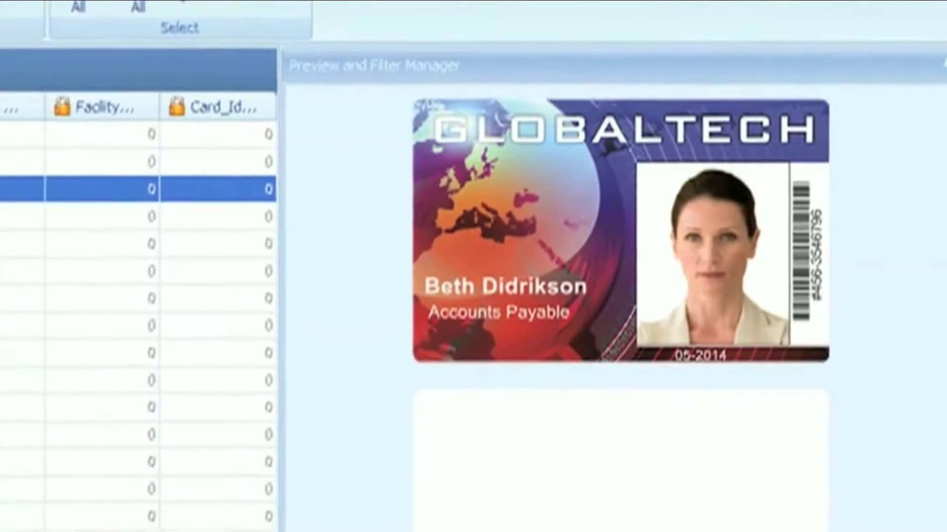
left_click(69, 218)
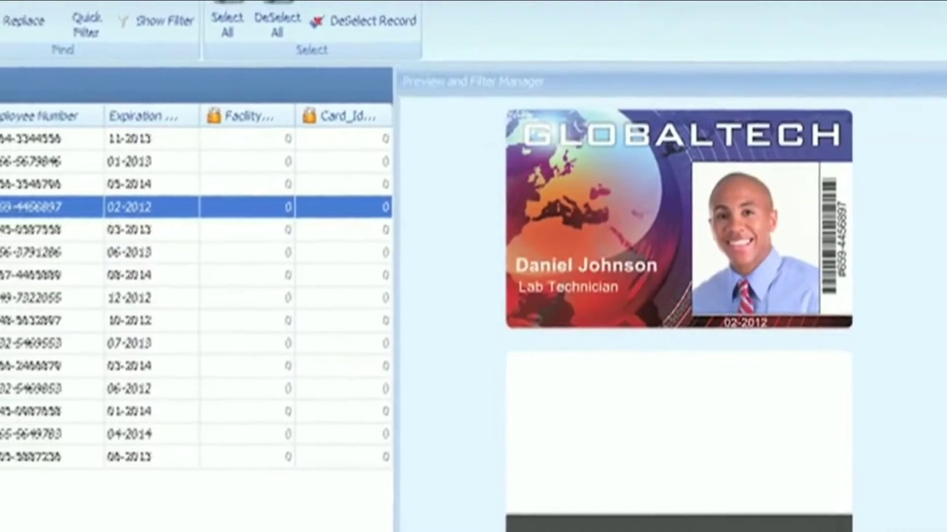
left_click(88, 232)
left_click(14, 239)
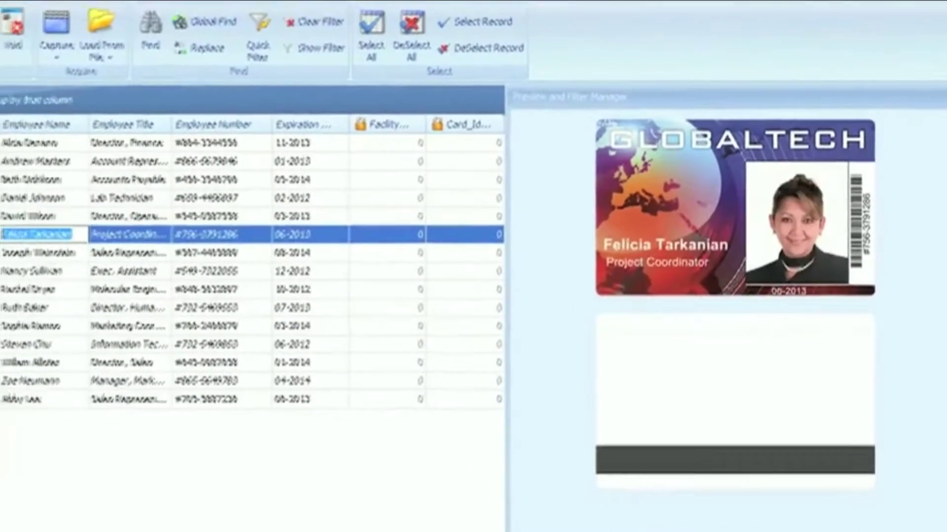
left_click(13, 258)
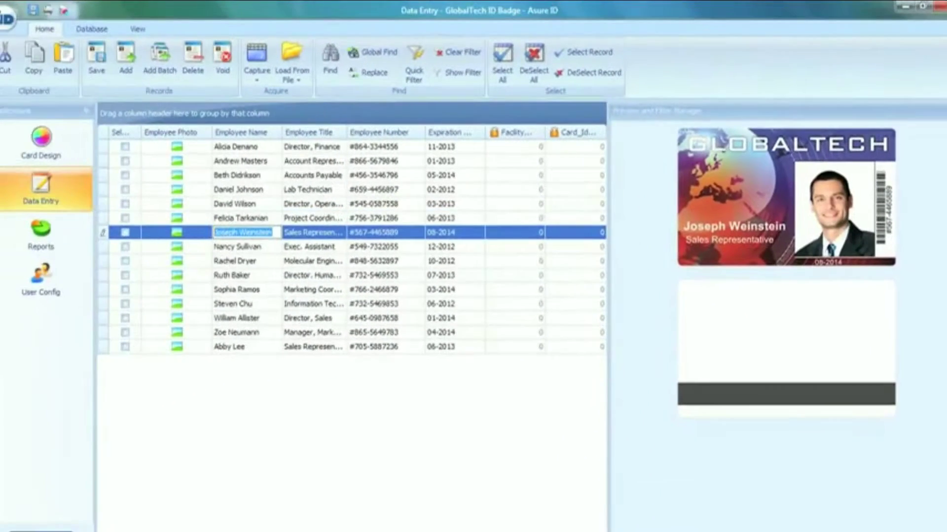
left_click(238, 246)
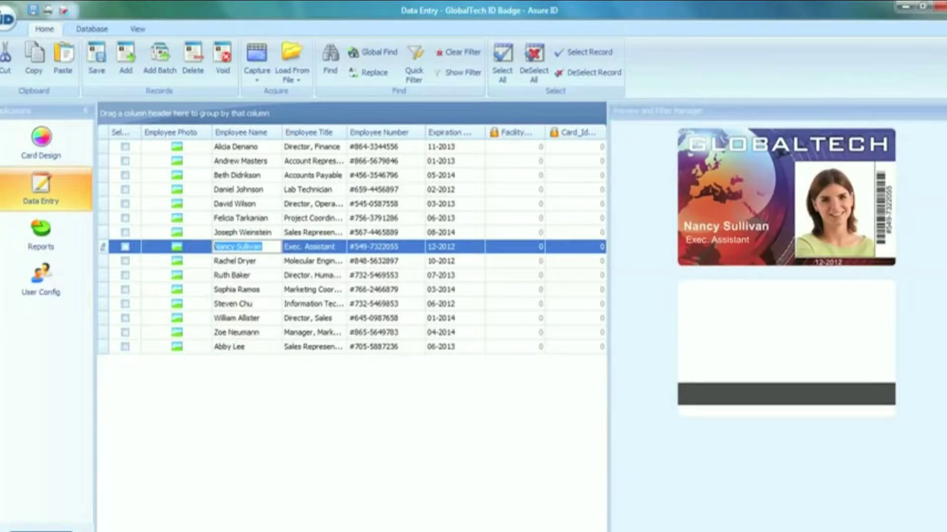
left_click(238, 261)
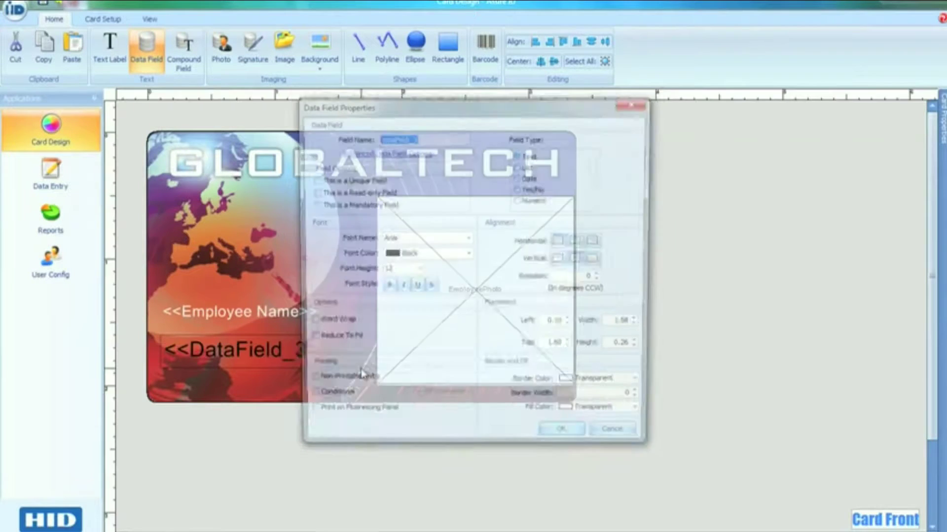
Name the new data field 'Employee Title' and confirm its properties
type("Employee Title")
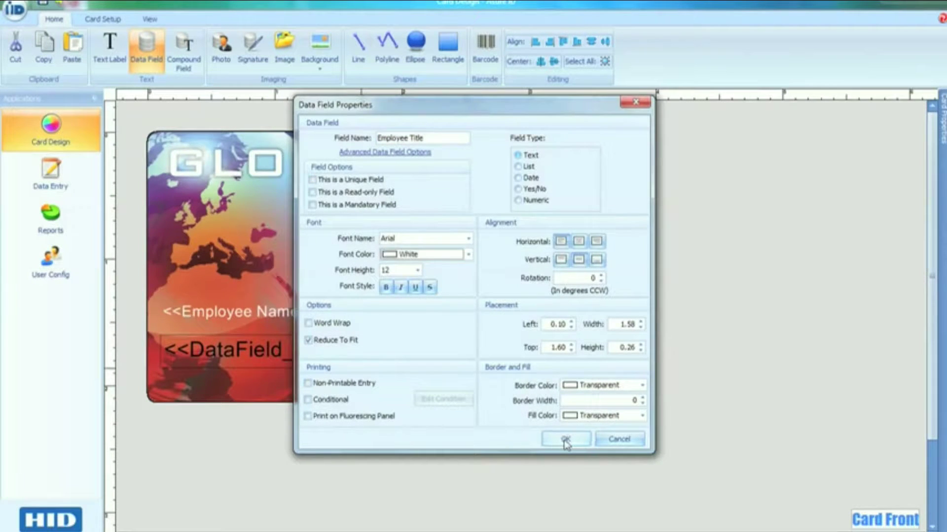
left_click(565, 439)
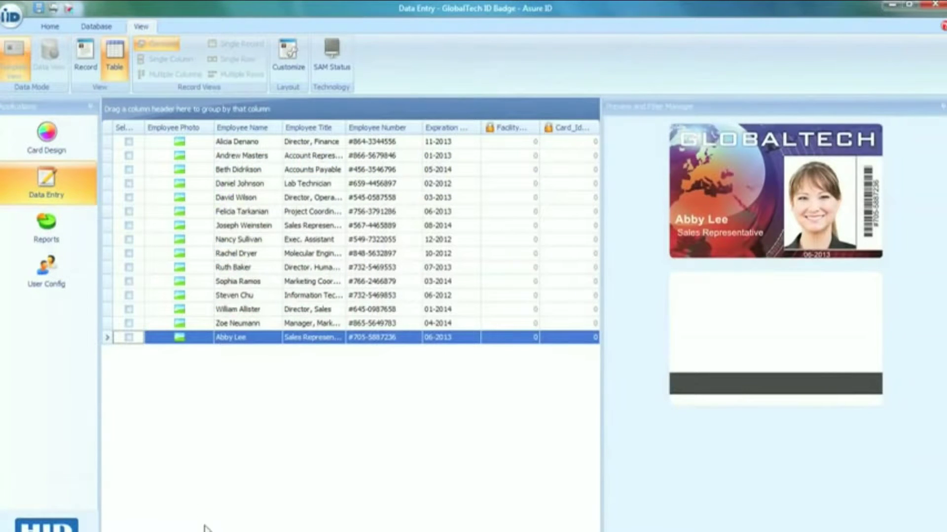
Add a blank employee record with Ctrl+N and bring up the Quick Filter
key("ctrl+n")
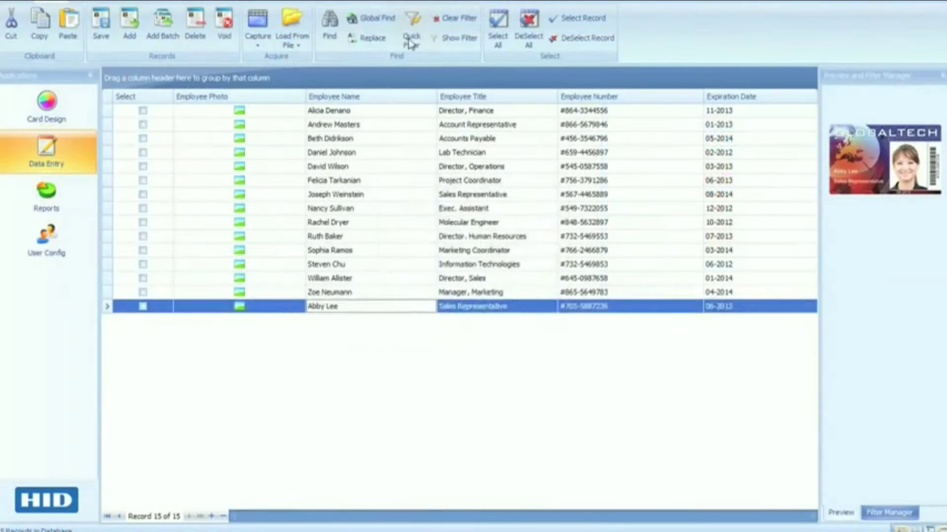
left_click(411, 70)
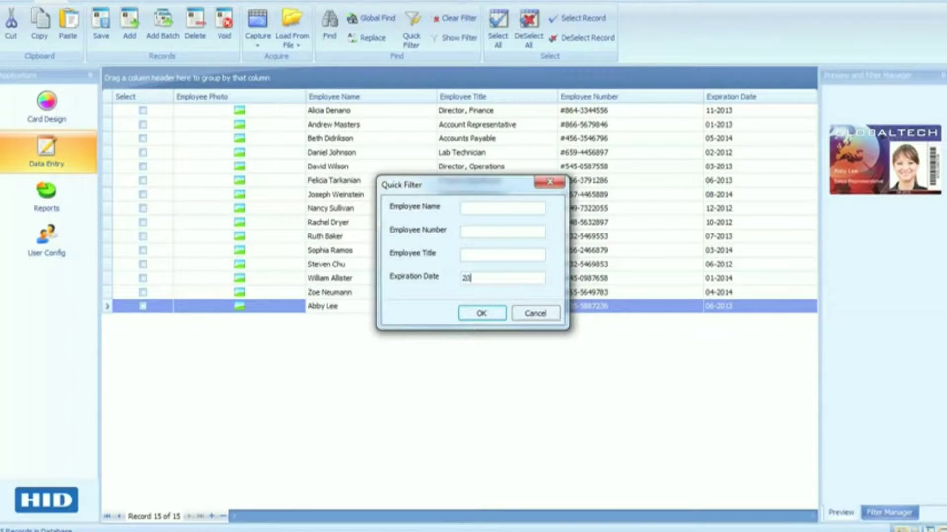
Apply the Quick Filter so only records with a 2014 expiration date show
left_click(480, 316)
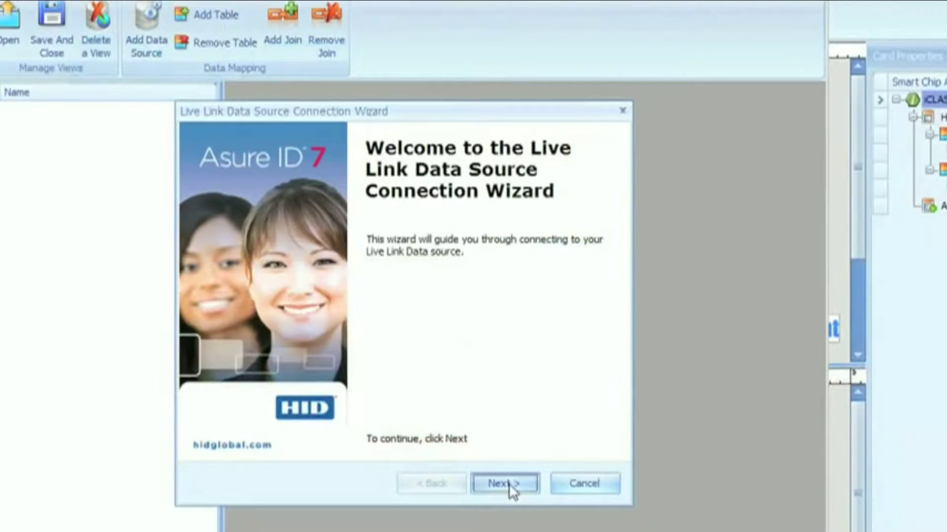
Choose Microsoft SQL Server as the Live Link database type and proceed to connection settings
left_click(508, 484)
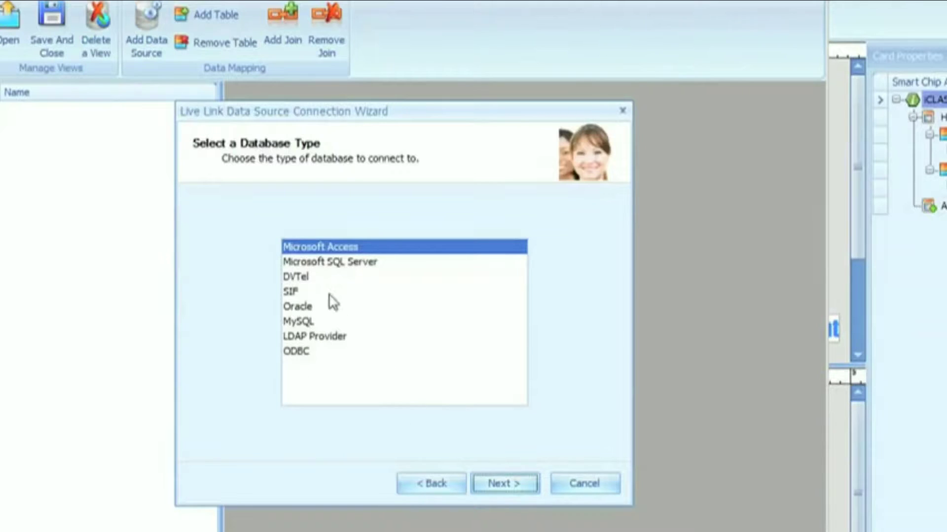
left_click(321, 265)
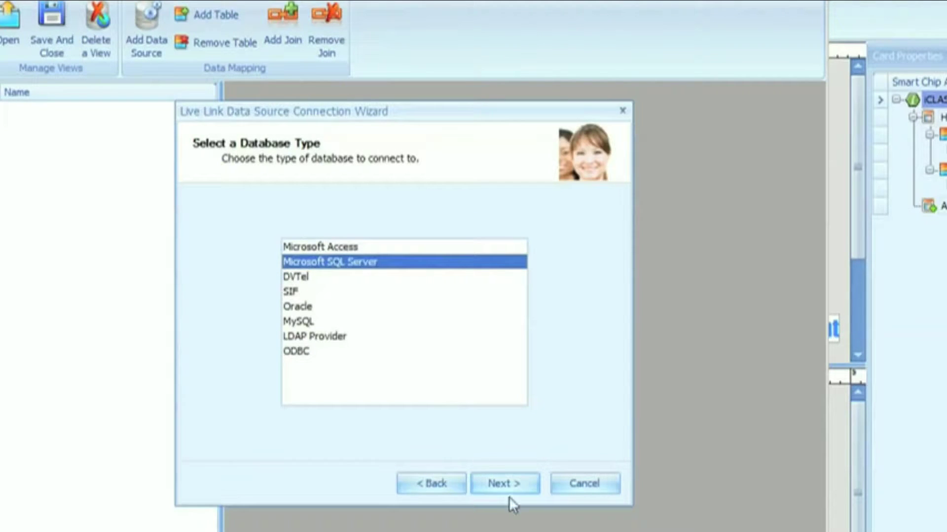
left_click(507, 484)
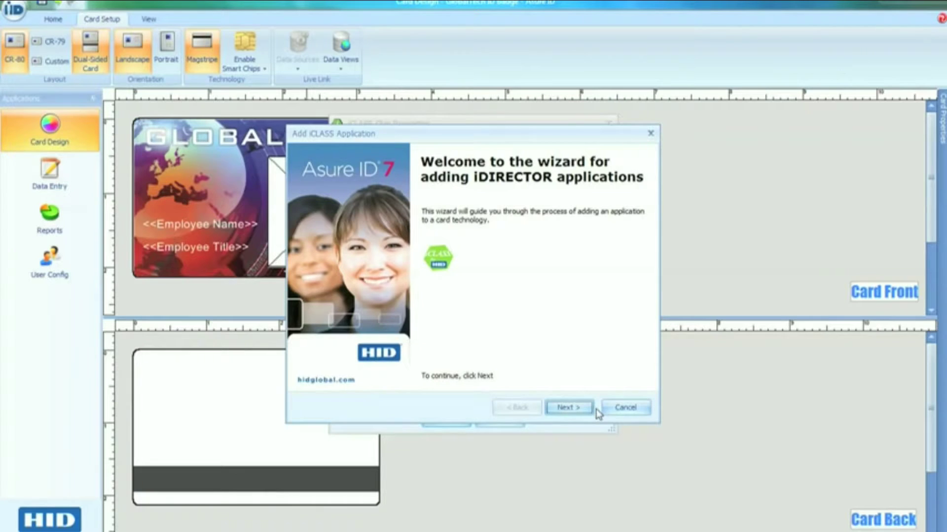
Select HID Access Control Application (Read) for the iCLASS chip and proceed to its format settings
left_click(569, 407)
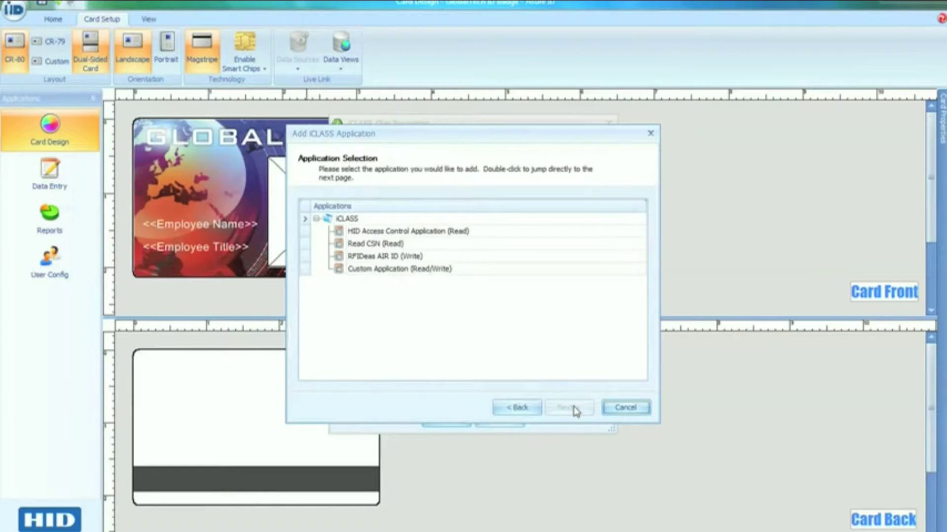
left_click(398, 232)
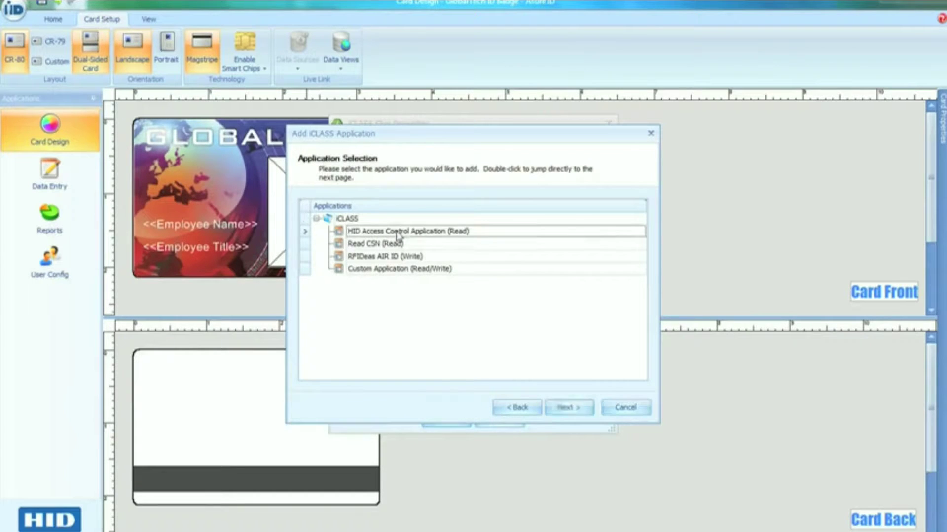
left_click(573, 409)
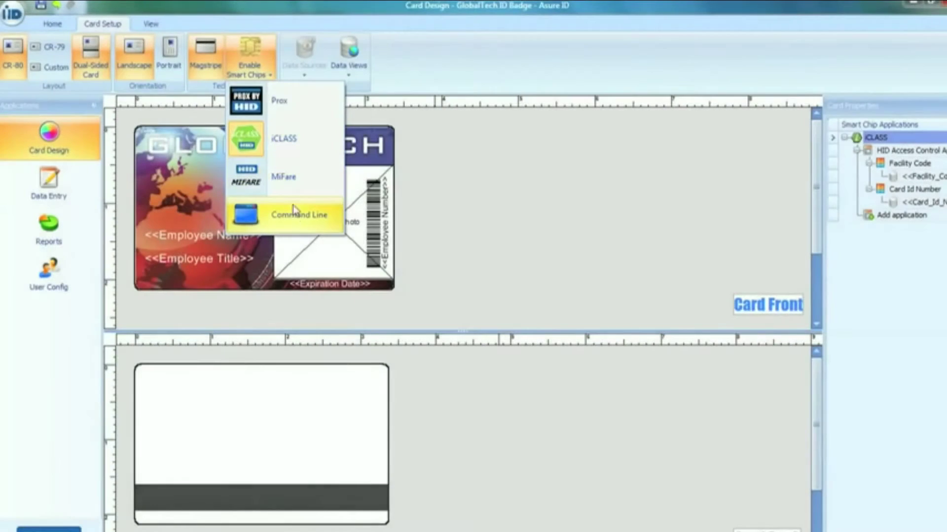
Start adding a Command Line smart chip application under Enable Smart Chips
left_click(294, 217)
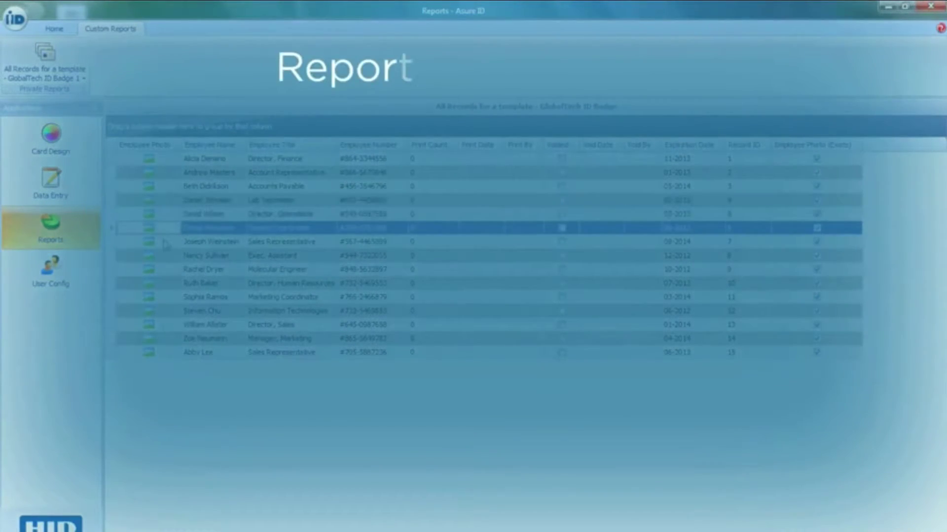
left_click(164, 241)
left_click(166, 256)
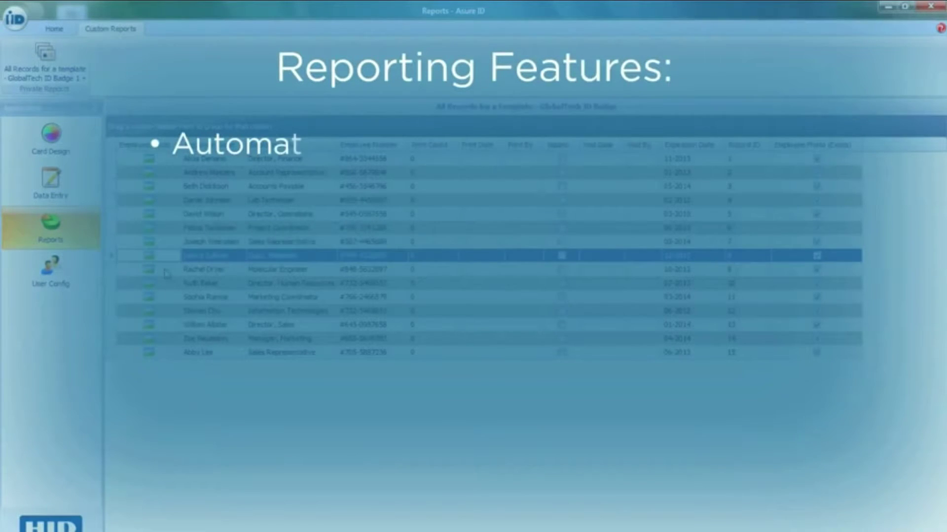
left_click(166, 270)
left_click(165, 285)
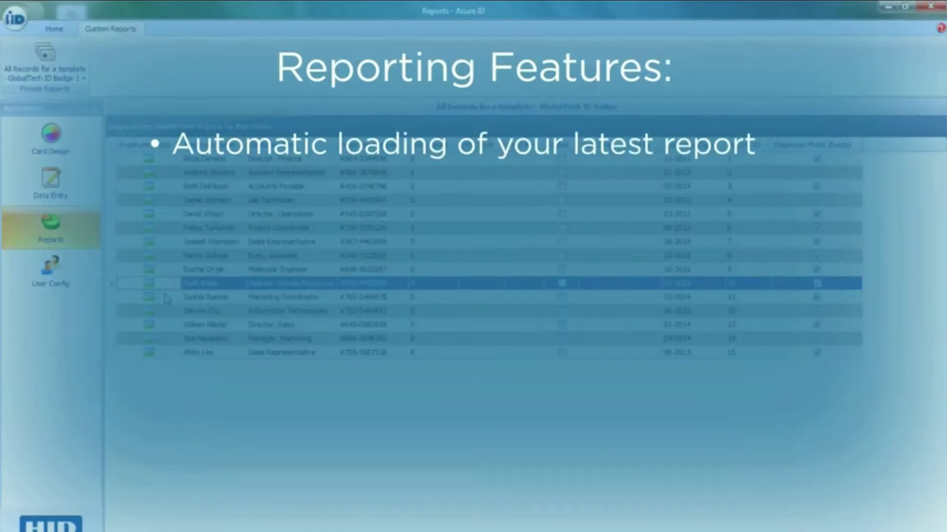
left_click(165, 298)
left_click(165, 312)
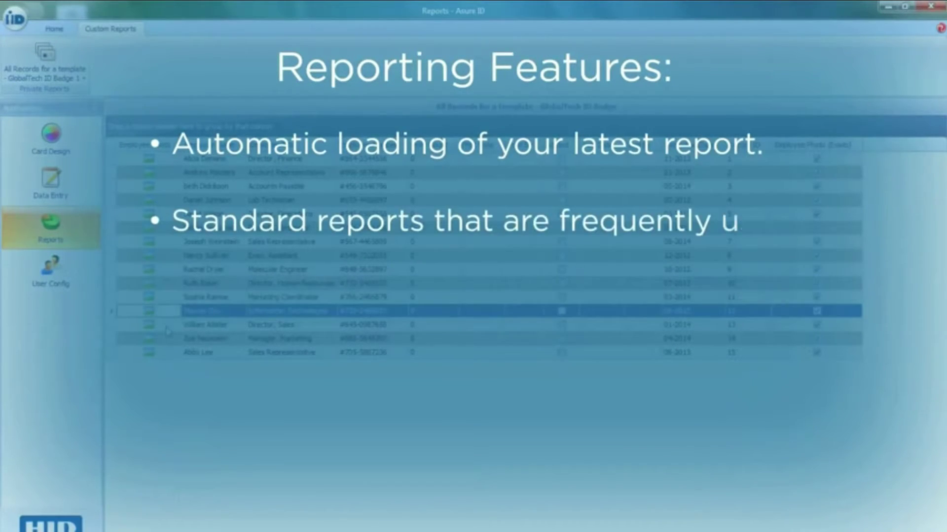
left_click(167, 327)
left_click(168, 340)
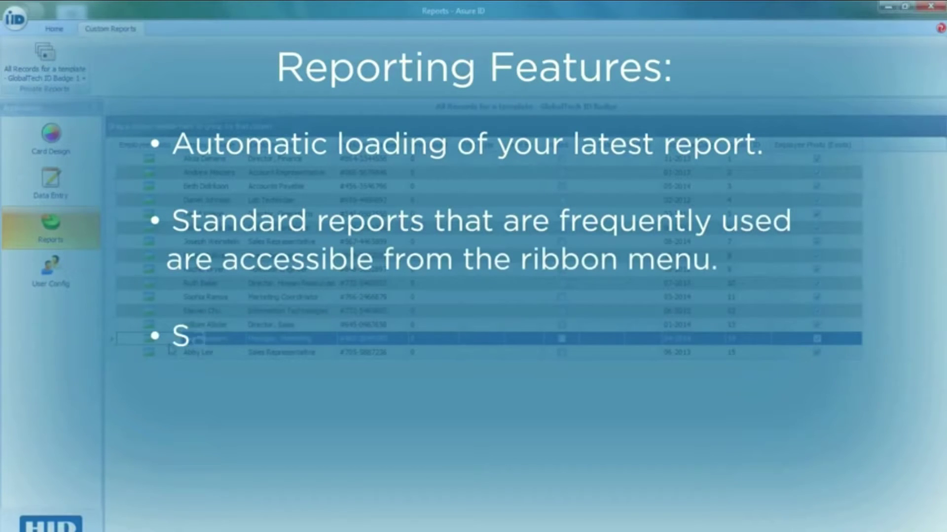